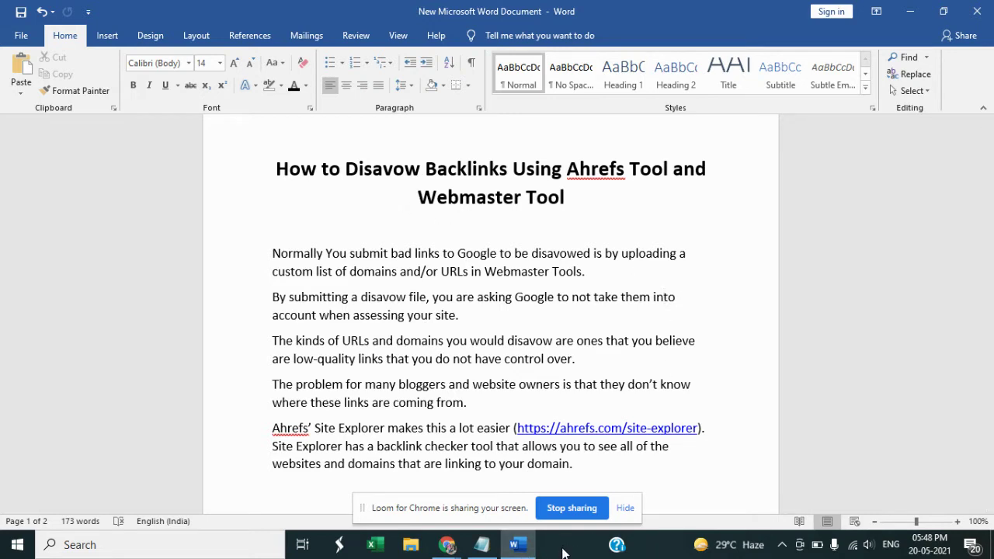
# - Switch Chrome to the Ahrefs dashboard and scroll down to the Bondview project card
pyautogui.click(449, 546)
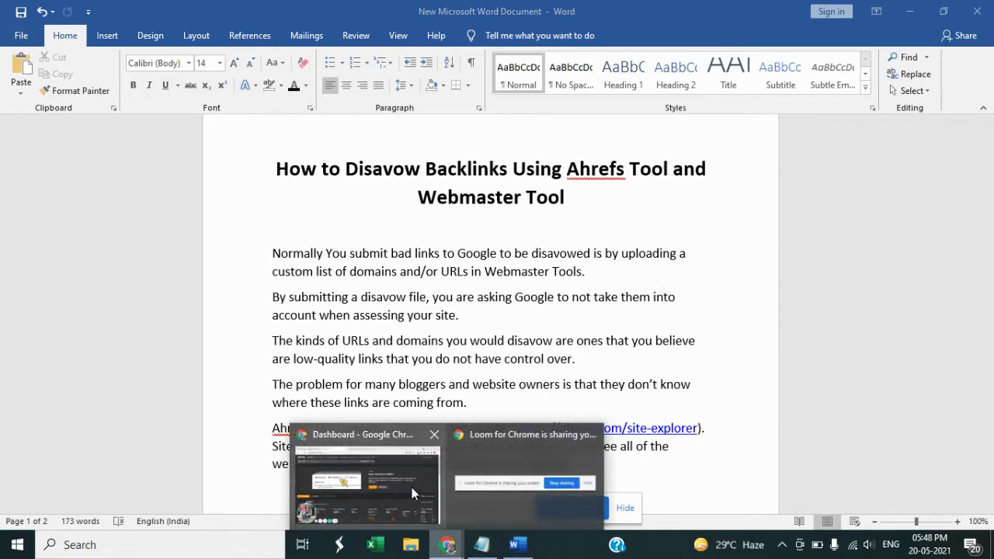
pyautogui.click(365, 477)
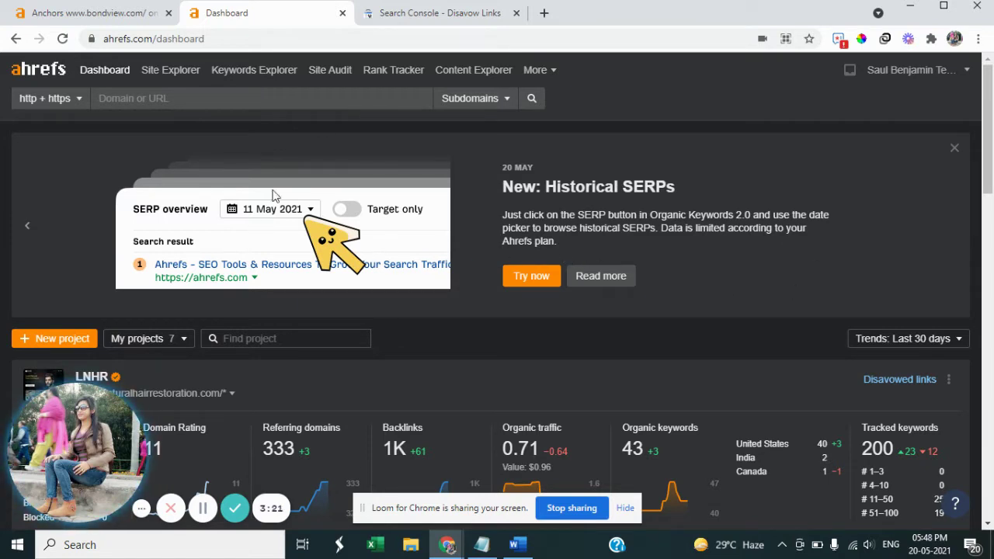
pyautogui.scroll(-1, 236, 289)
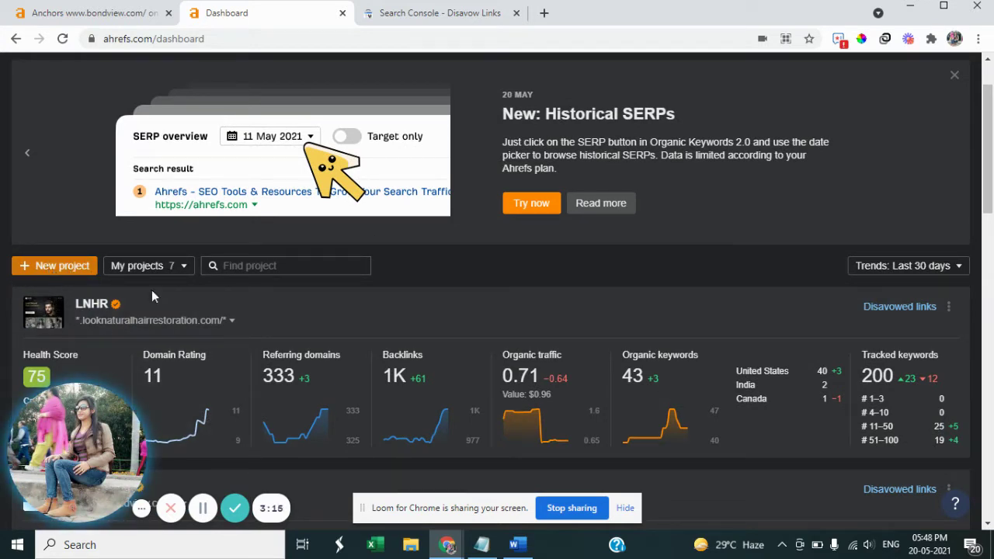
pyautogui.scroll(-2, 283, 295)
pyautogui.scroll(-2, 459, 299)
pyautogui.scroll(-2, 508, 308)
pyautogui.scroll(3, 549, 285)
pyautogui.scroll(2, 461, 274)
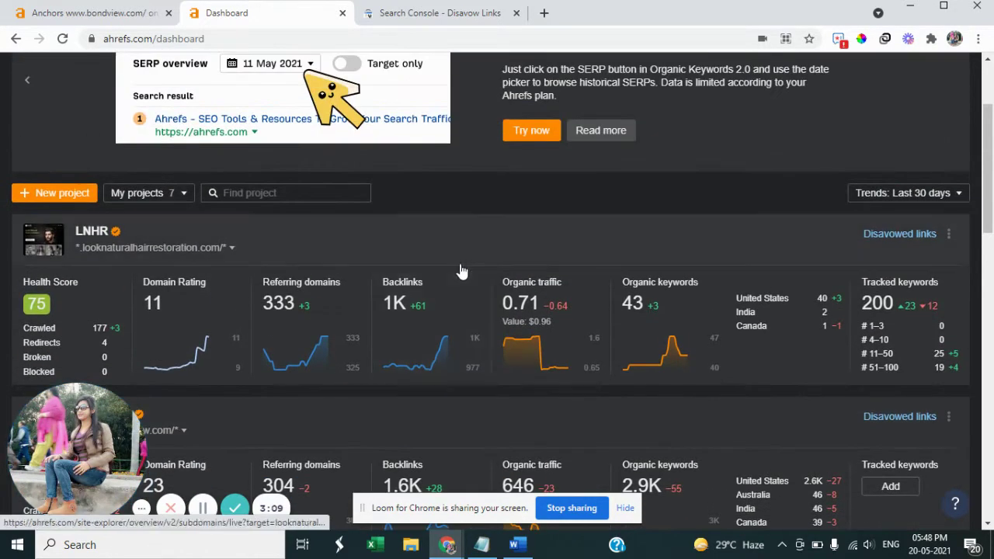
pyautogui.scroll(2, 543, 281)
pyautogui.scroll(-2, 604, 286)
pyautogui.scroll(-1, 599, 280)
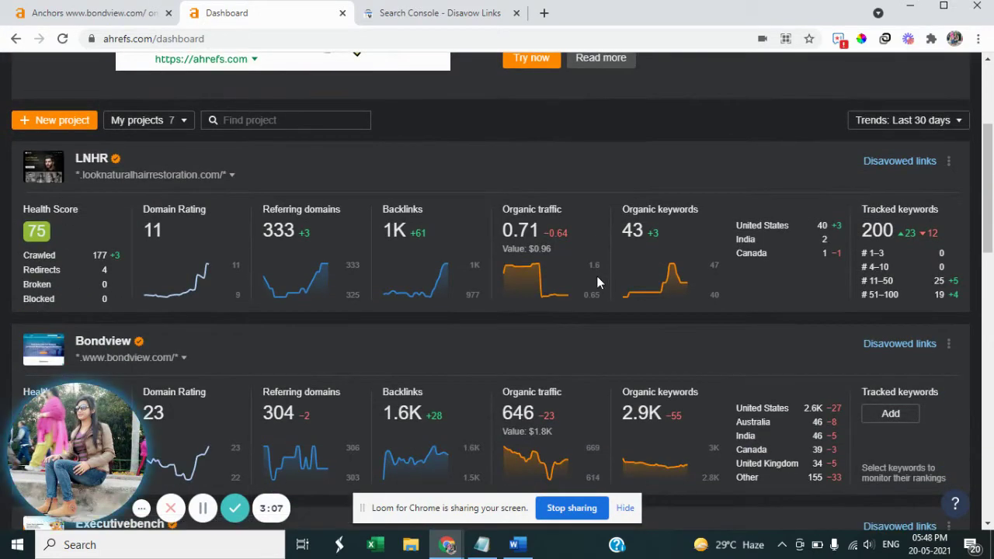
pyautogui.scroll(-2, 113, 221)
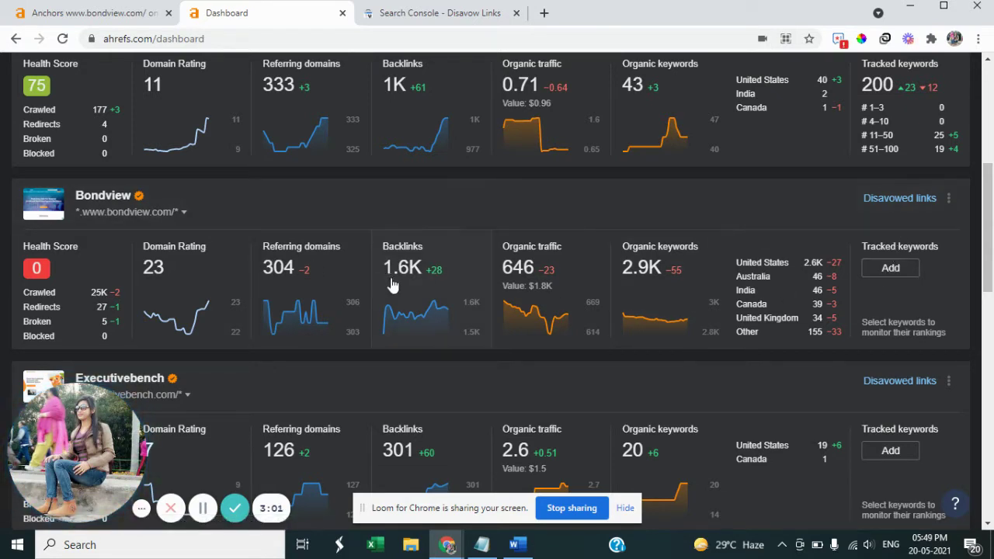
# - Open Bondview's Disavowed links page and highlight 'disavow list' in its heading
pyautogui.click(901, 200)
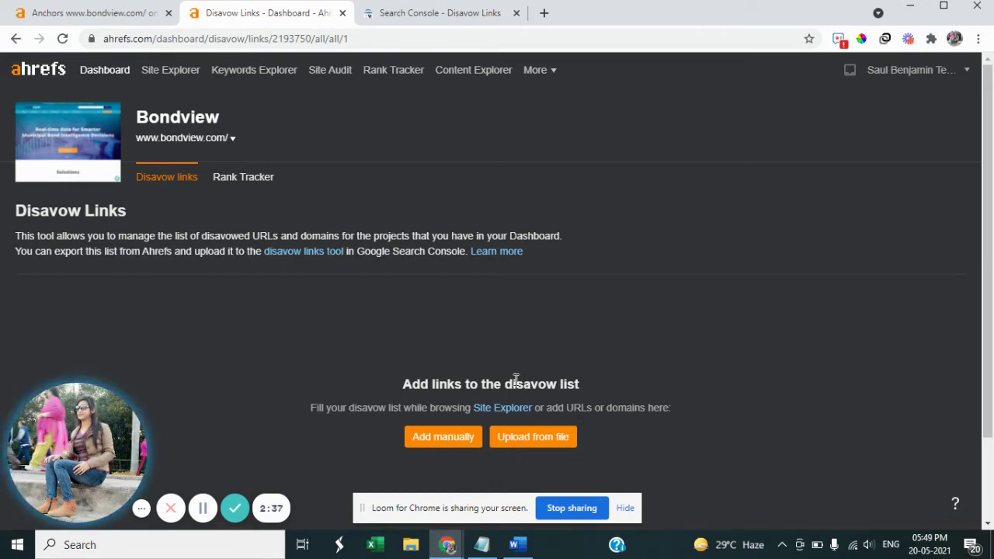
pyautogui.moveTo(505, 383); pyautogui.dragTo(596, 381)
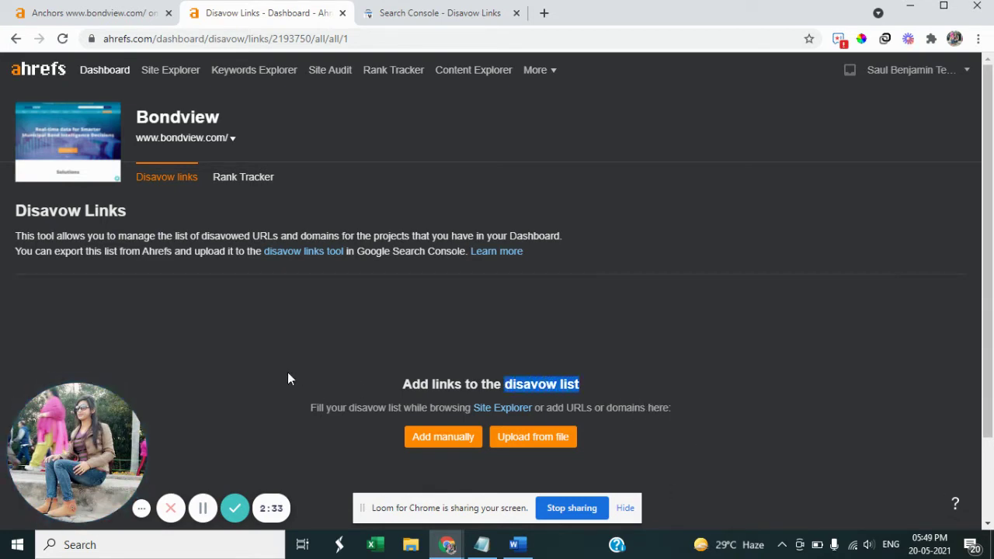
# - Open Site Explorer and browse through bondview.com's backlinks list
pyautogui.click(502, 411)
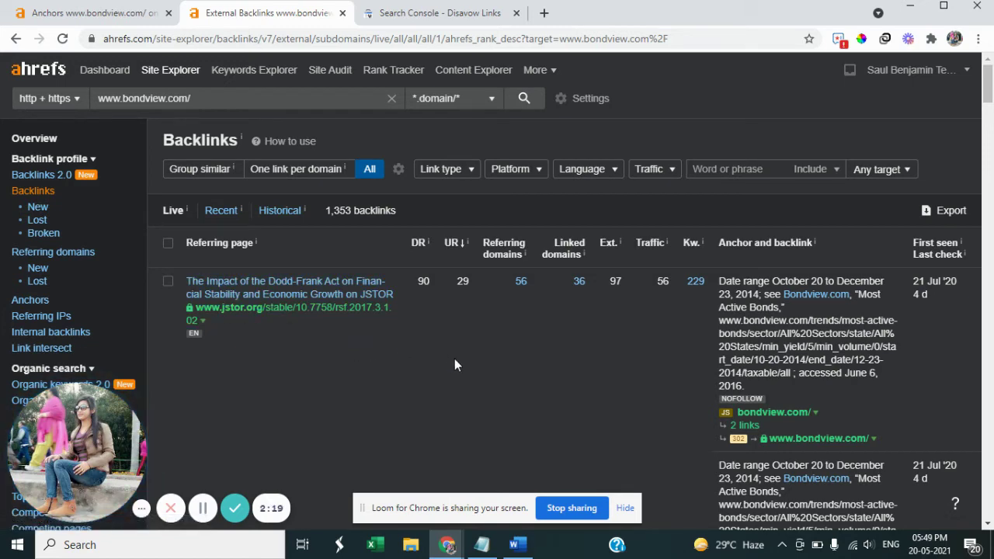
pyautogui.scroll(-1, 174, 306)
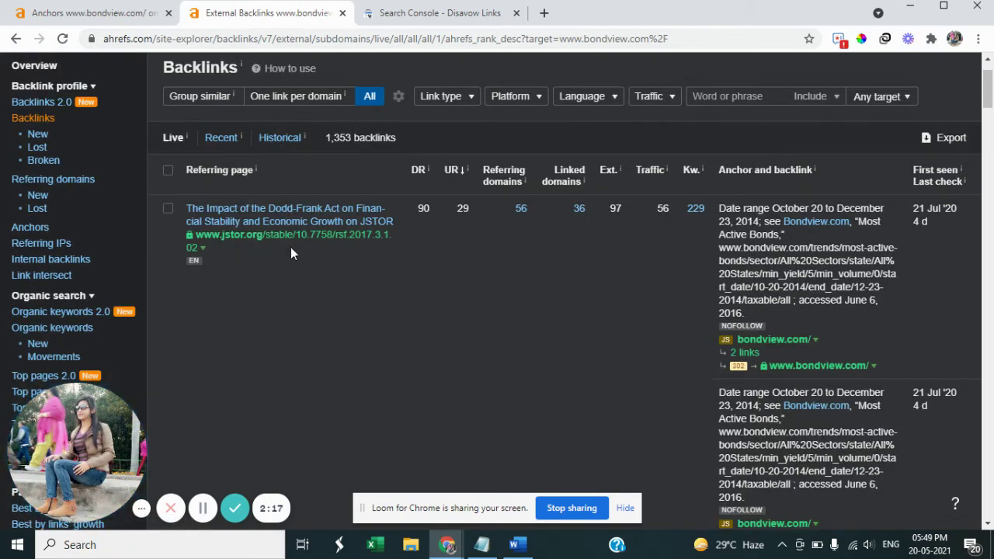
pyautogui.scroll(-2, 351, 273)
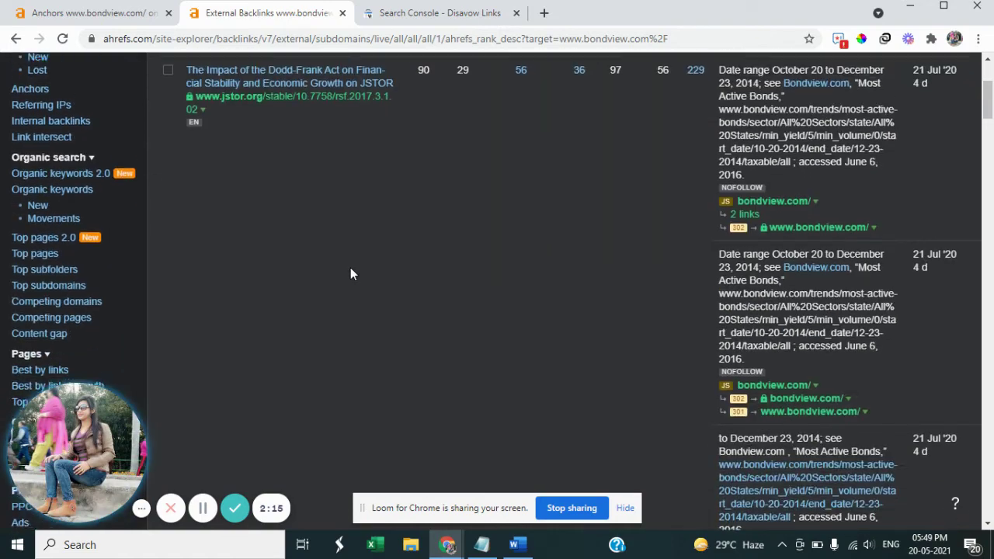
pyautogui.scroll(-10, 350, 274)
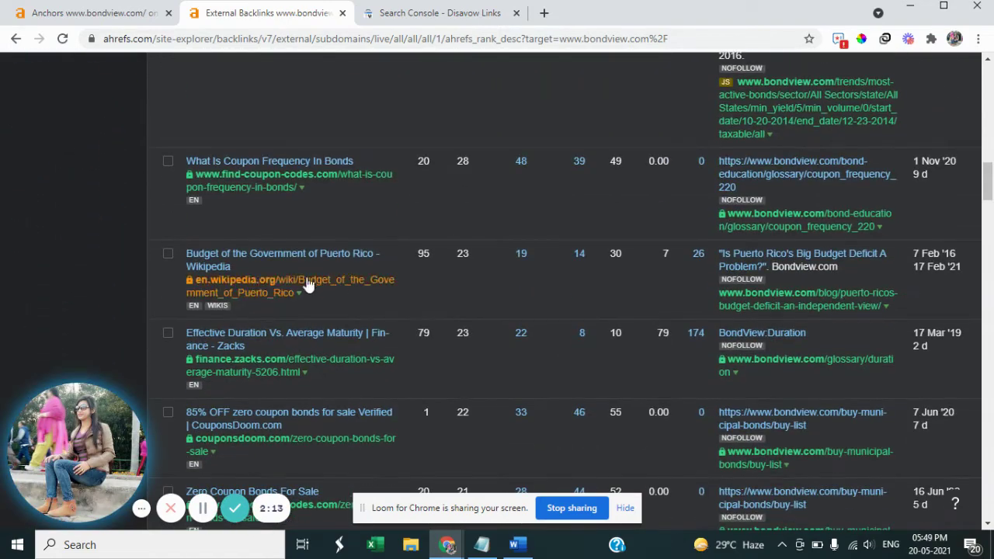
pyautogui.scroll(5, 285, 260)
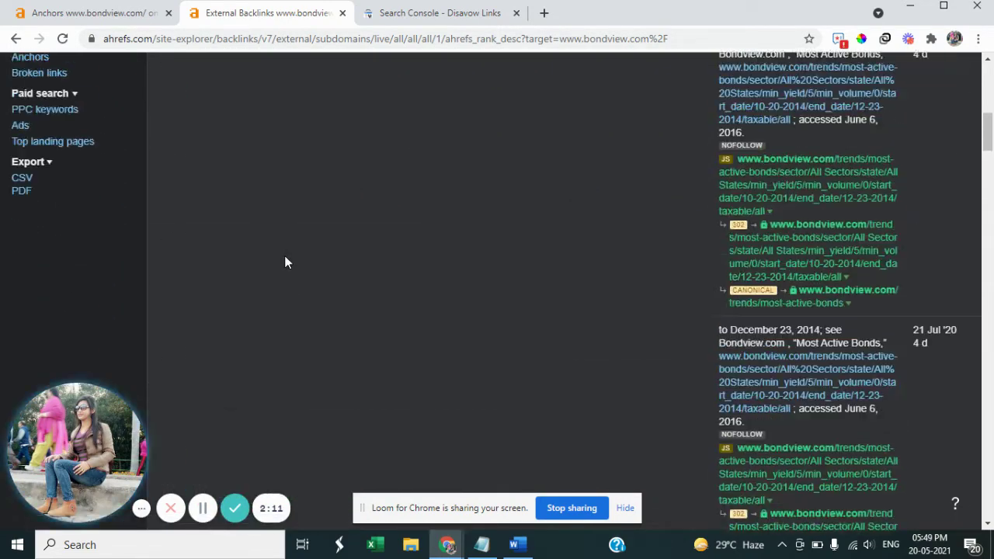
pyautogui.scroll(10, 284, 262)
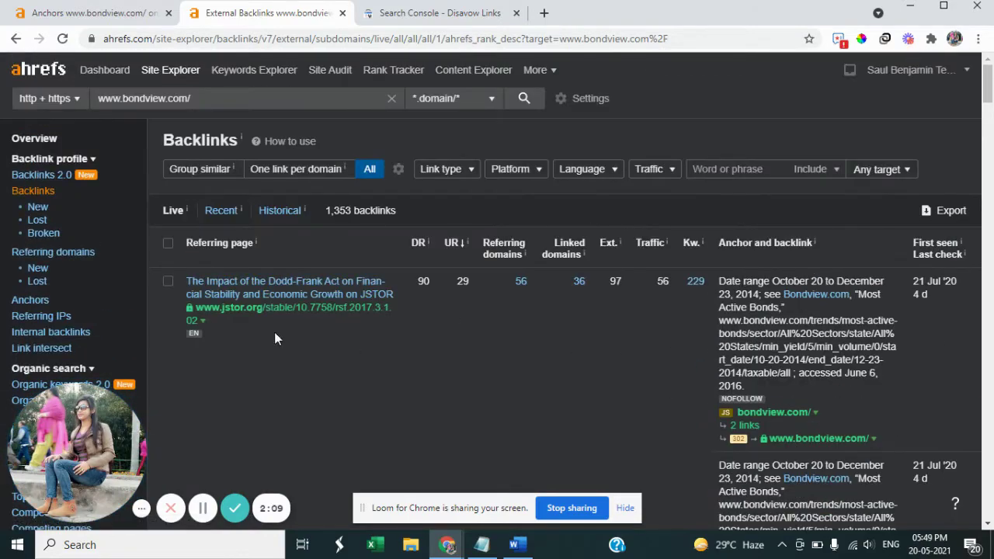
pyautogui.scroll(-10, 288, 330)
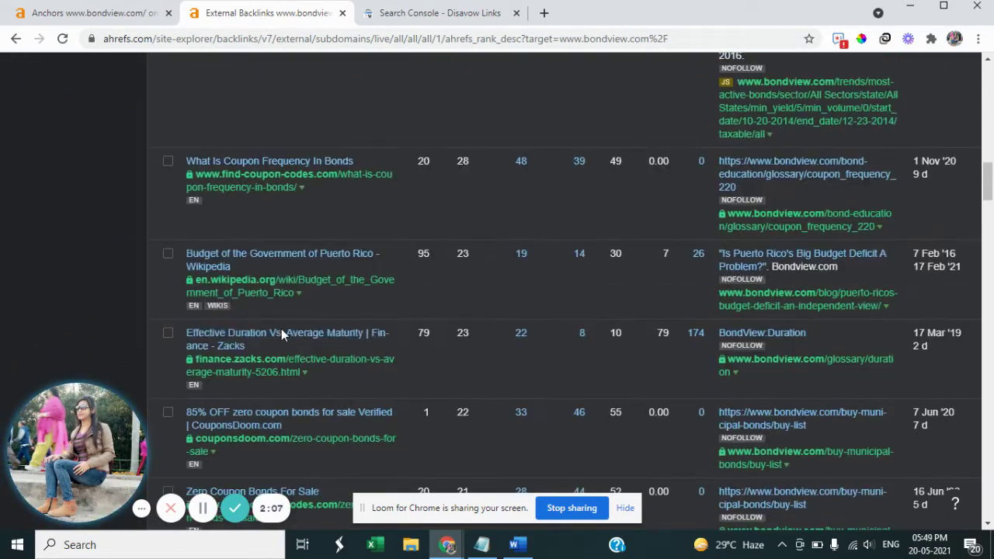
pyautogui.scroll(-2, 299, 334)
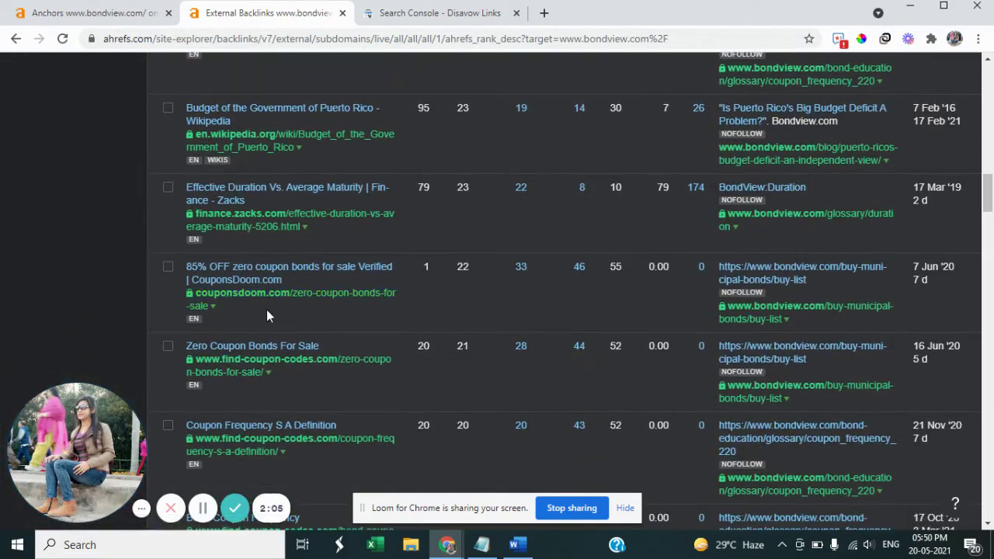
pyautogui.scroll(-1, 264, 311)
pyautogui.scroll(-2, 272, 392)
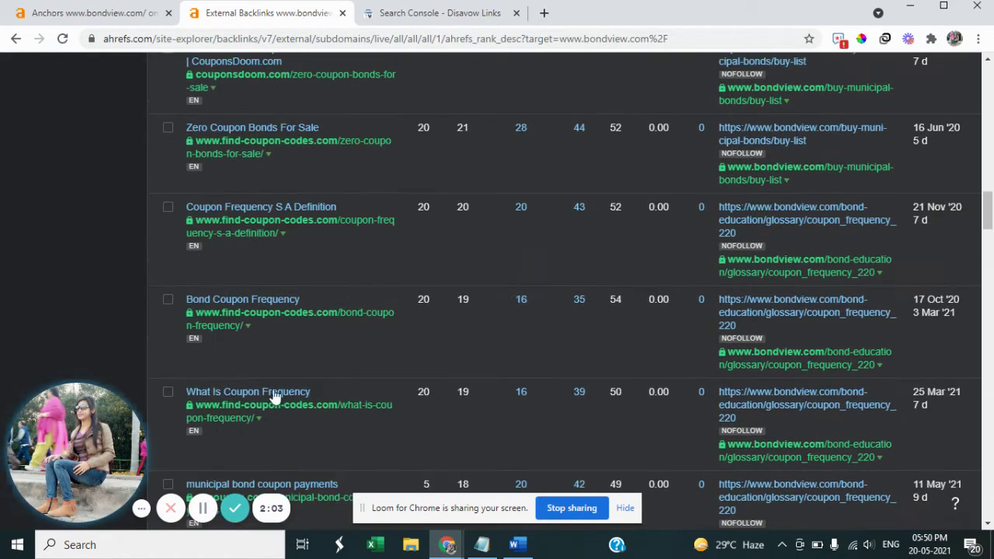
pyautogui.scroll(-6, 268, 392)
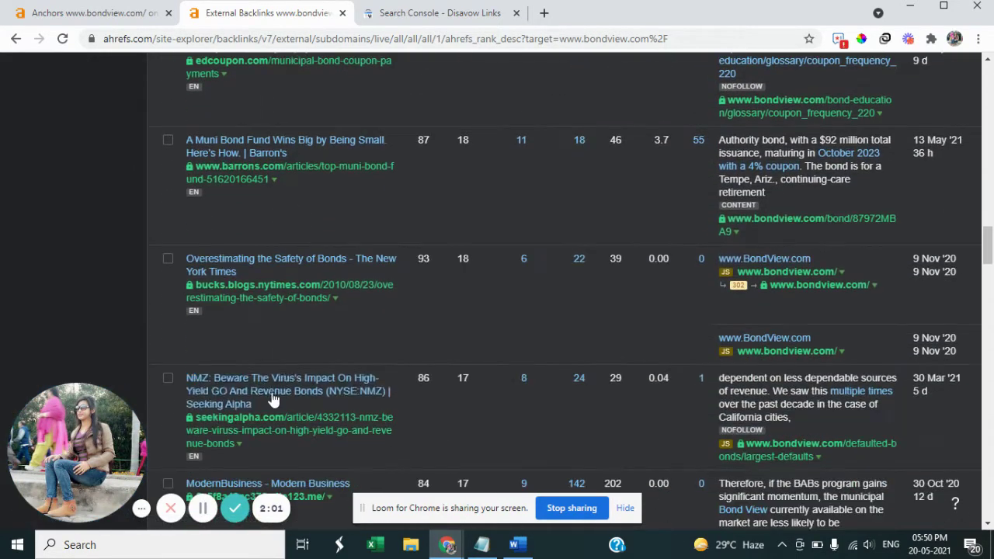
pyautogui.scroll(-3, 270, 392)
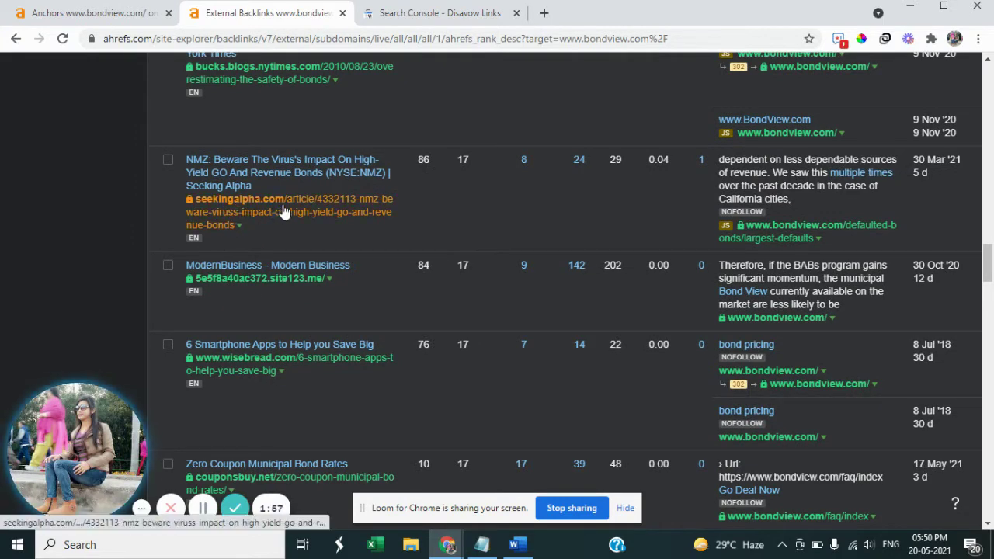
# - Tick the NMZ Seeking Alpha and JSTOR Dodd-Frank backlinks, then go to Referring domains
pyautogui.click(169, 160)
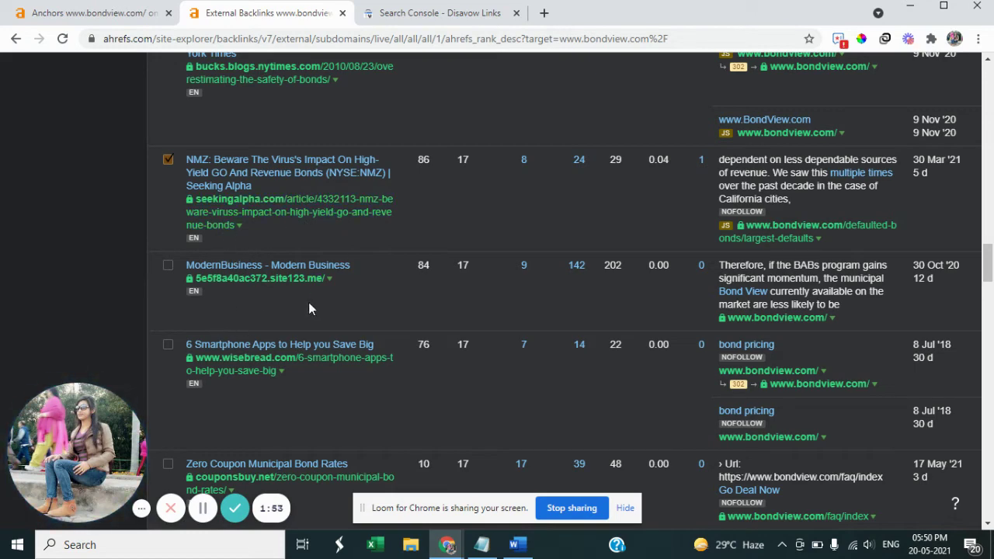
pyautogui.scroll(-8, 309, 309)
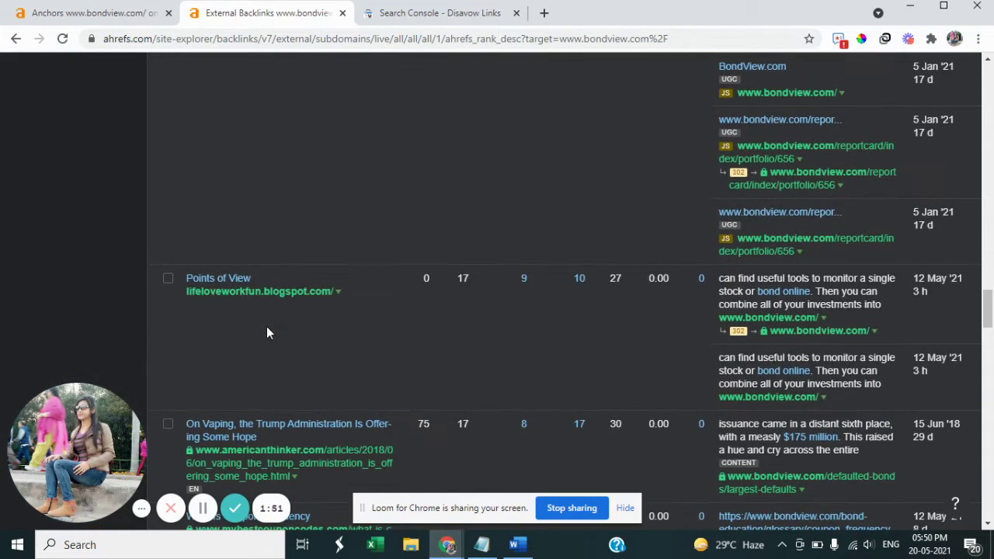
pyautogui.scroll(-2, 264, 334)
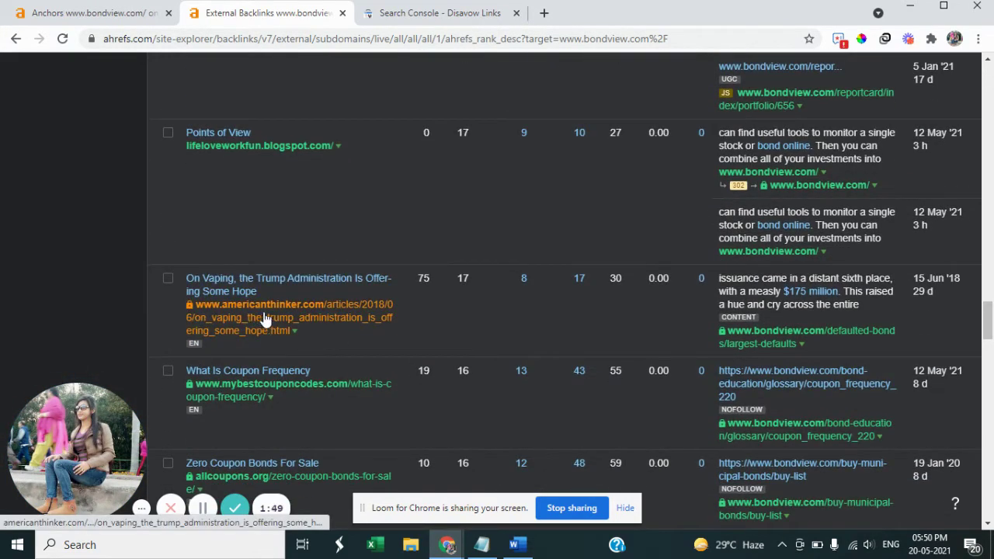
pyautogui.scroll(-3, 331, 323)
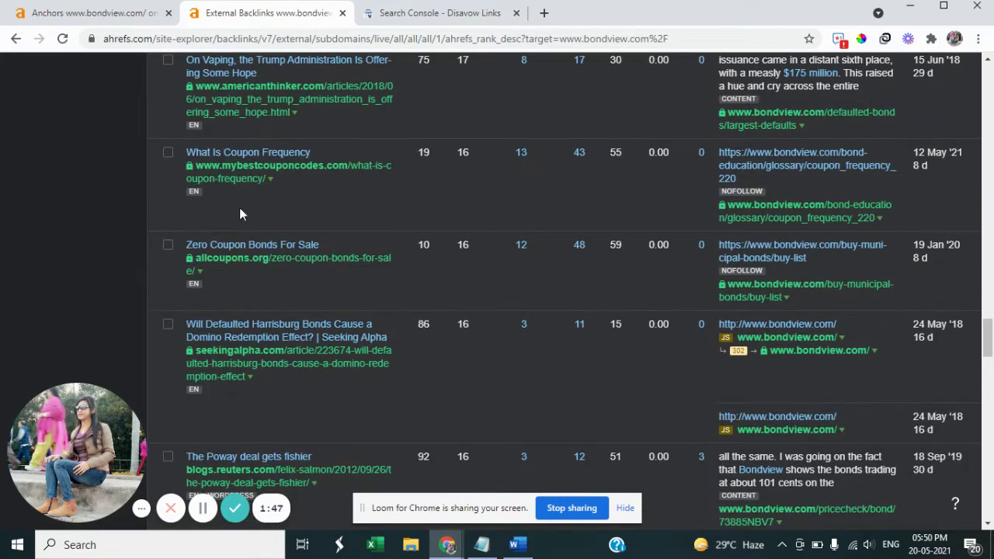
pyautogui.scroll(-3, 327, 300)
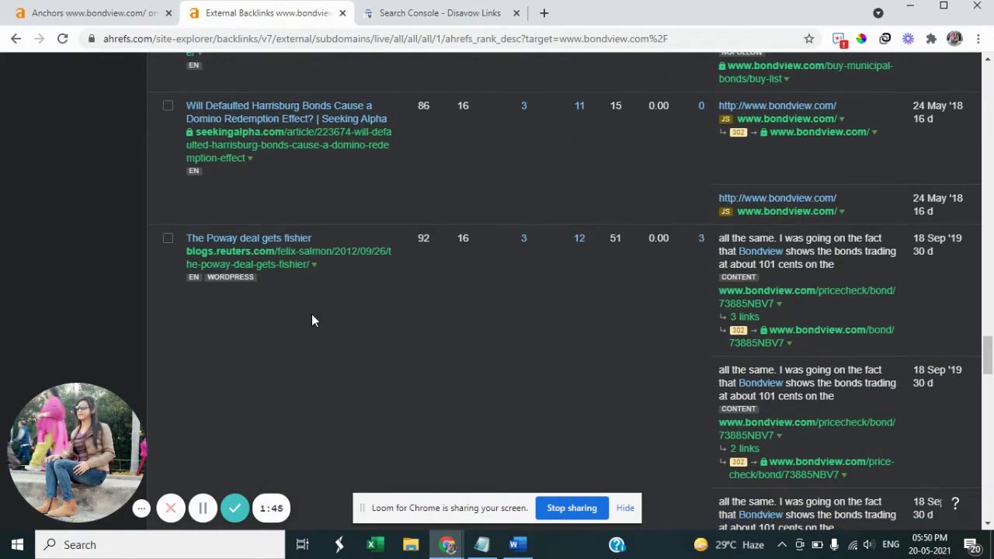
pyautogui.scroll(-2, 311, 314)
pyautogui.scroll(14, 311, 316)
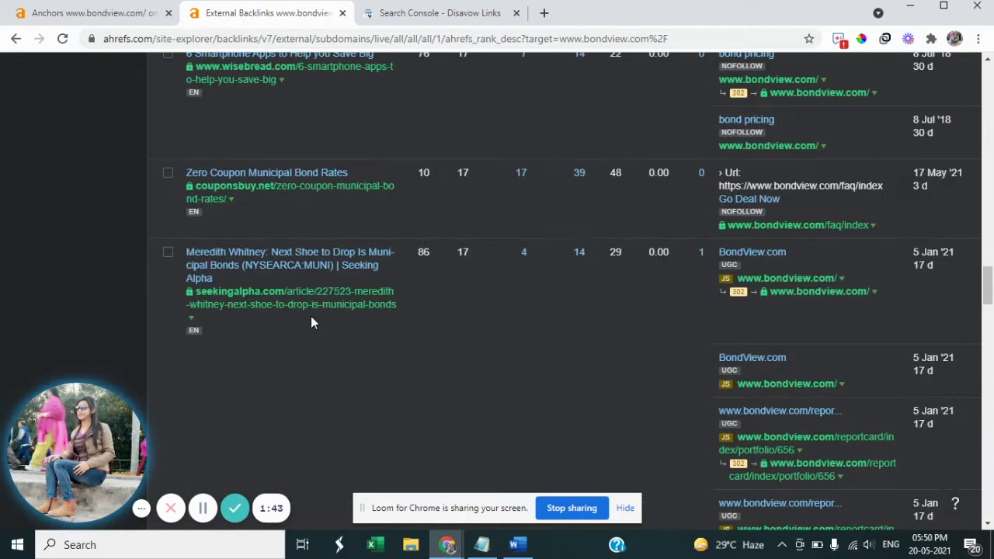
pyautogui.scroll(5, 310, 317)
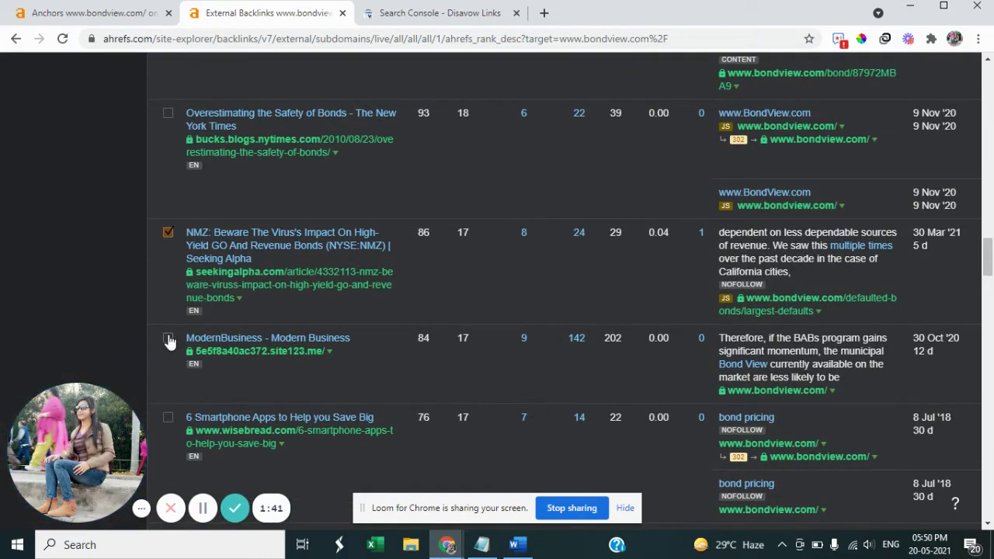
pyautogui.scroll(7, 315, 378)
pyautogui.scroll(15, 315, 378)
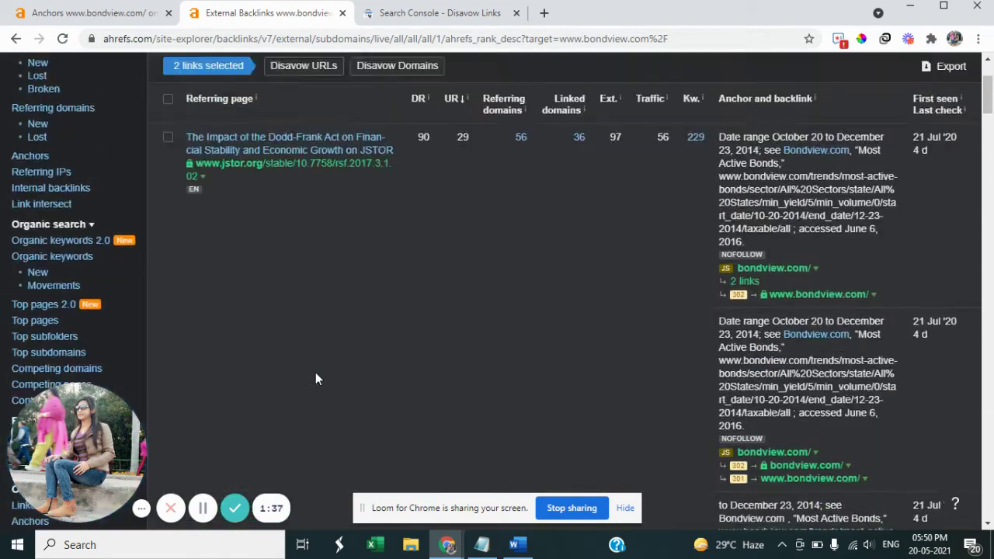
pyautogui.click(168, 281)
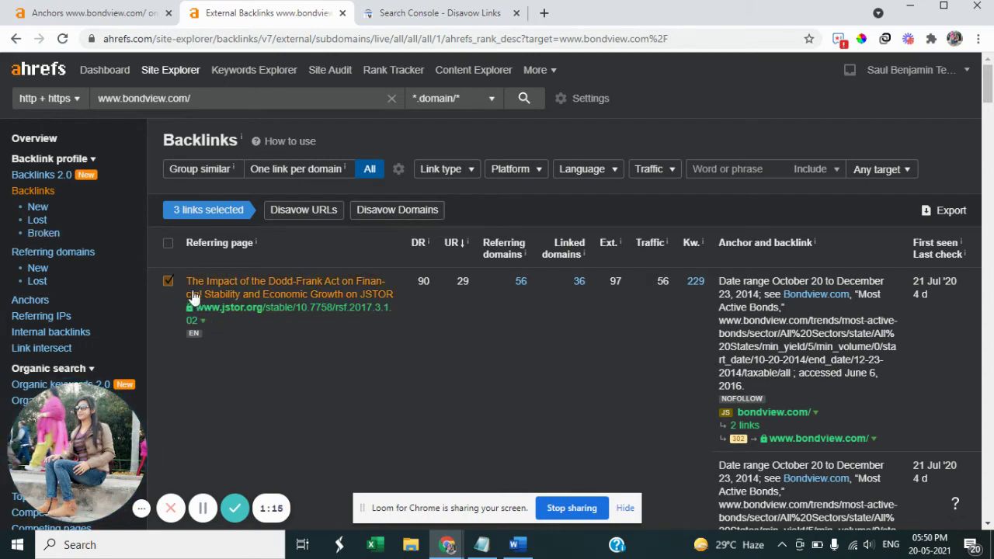
pyautogui.scroll(-1, 99, 208)
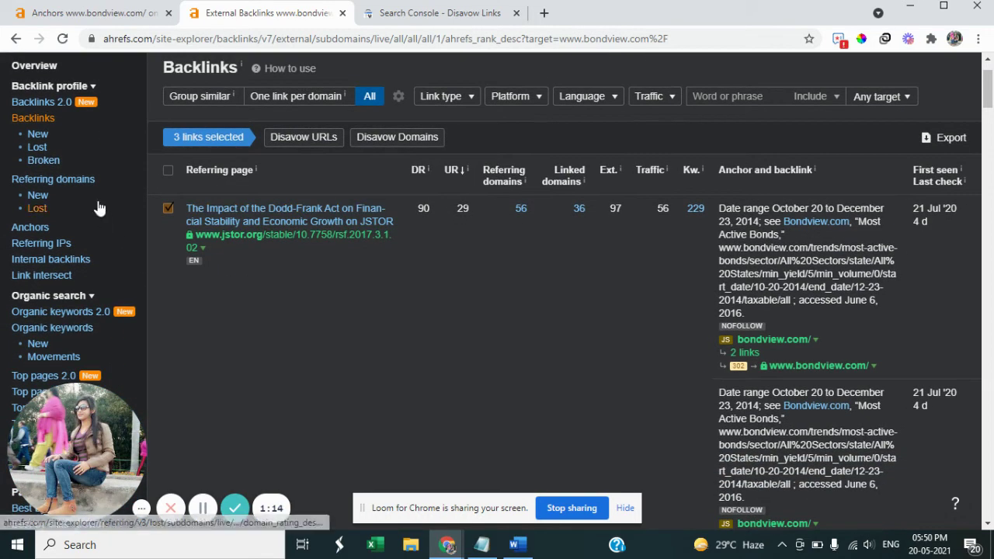
pyautogui.click(62, 180)
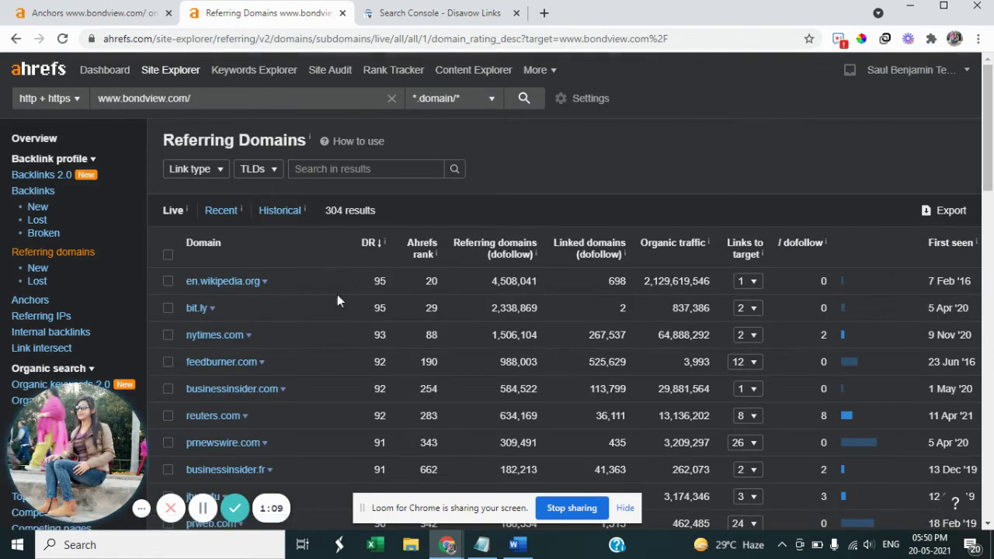
# - Tick en.wikipedia.org, bit.ly and businessinsider.com while reviewing the referring domains list
pyautogui.scroll(-1, 310, 299)
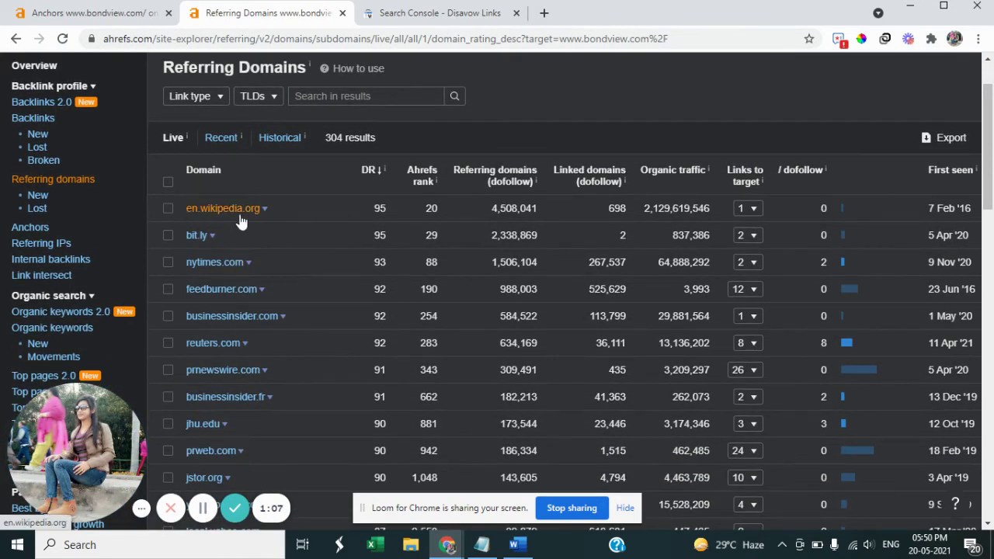
pyautogui.click(169, 208)
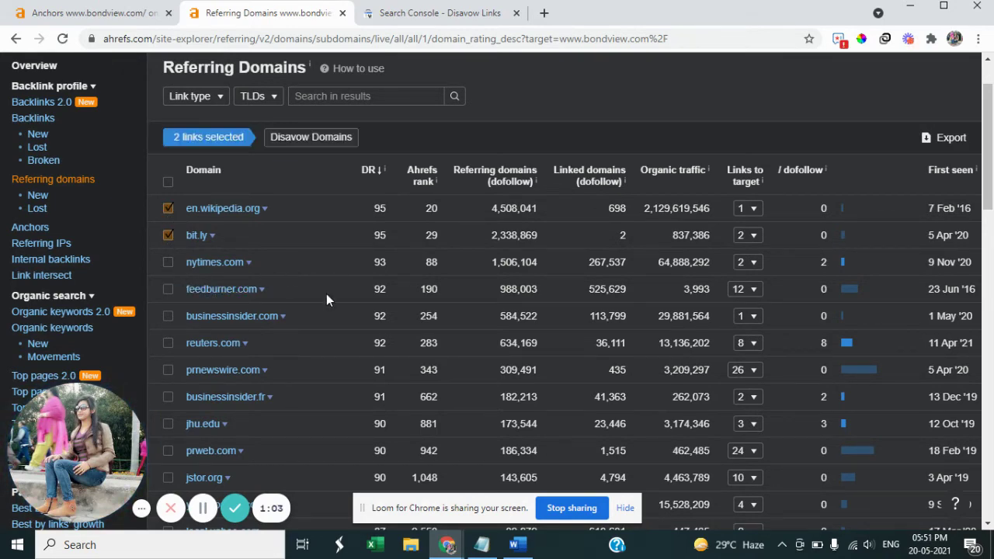
pyautogui.scroll(-1, 311, 295)
pyautogui.scroll(-1, 314, 294)
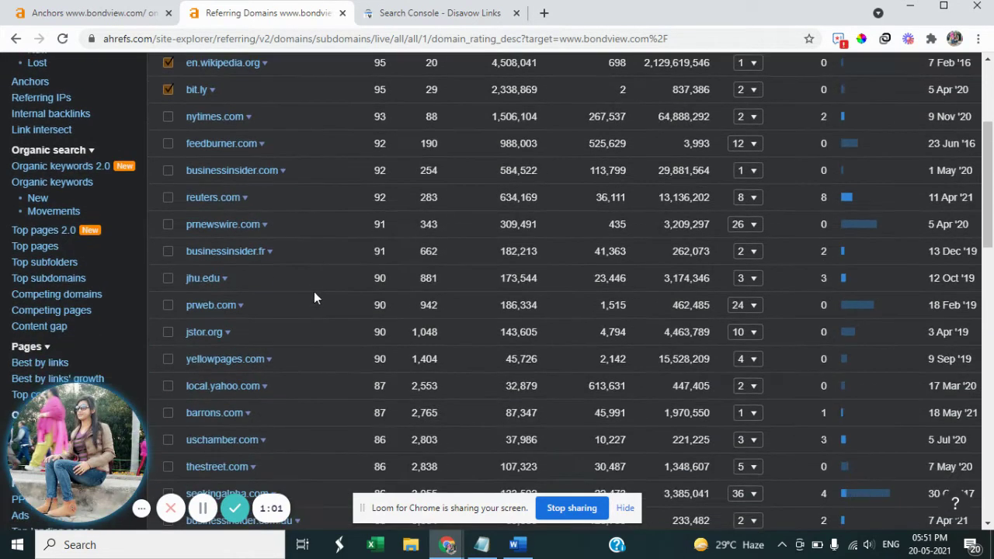
pyautogui.scroll(-1, 315, 292)
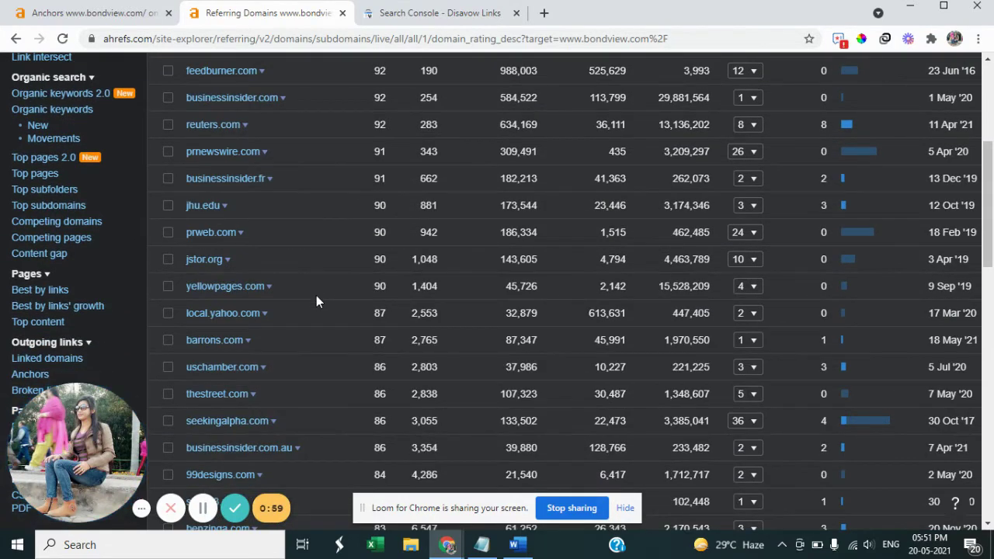
pyautogui.scroll(-1, 316, 293)
pyautogui.scroll(-1, 316, 292)
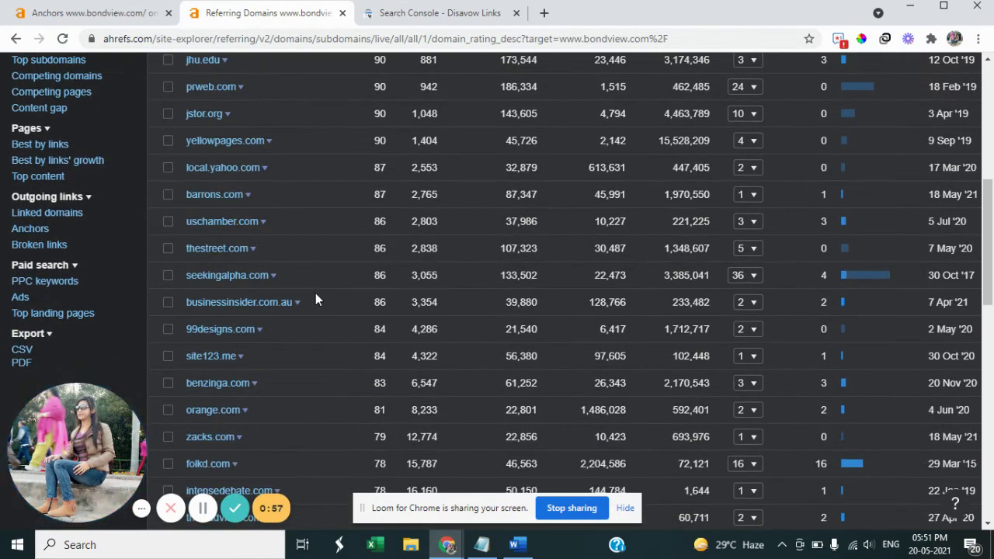
pyautogui.scroll(-3, 314, 295)
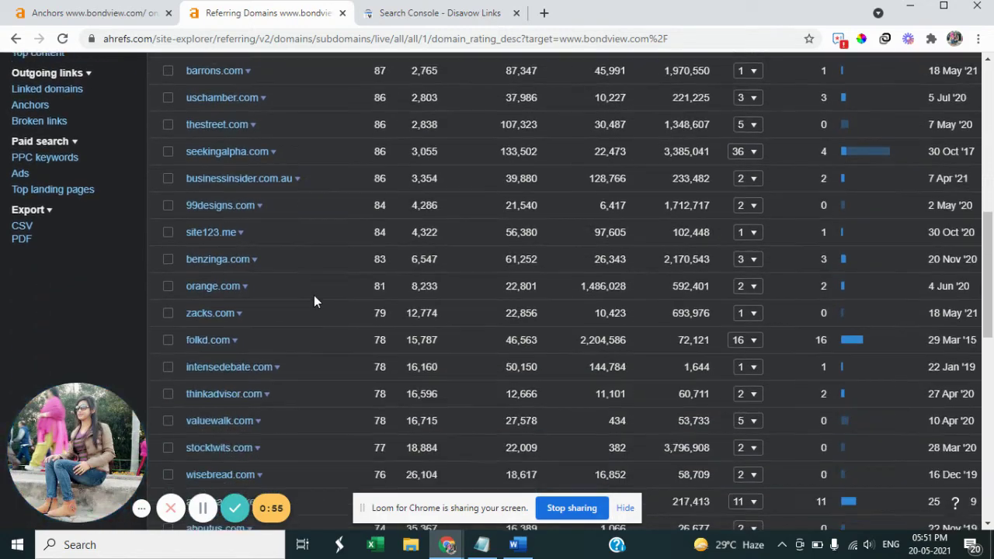
pyautogui.scroll(7, 313, 298)
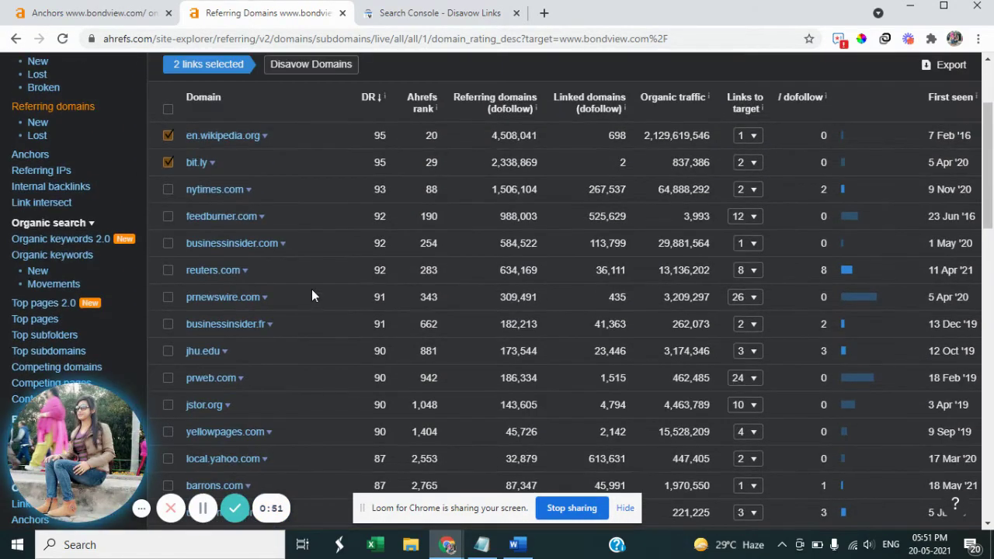
pyautogui.scroll(2, 311, 295)
pyautogui.scroll(-2, 288, 361)
pyautogui.scroll(-2, 326, 381)
pyautogui.scroll(1, 322, 378)
pyautogui.scroll(3, 323, 374)
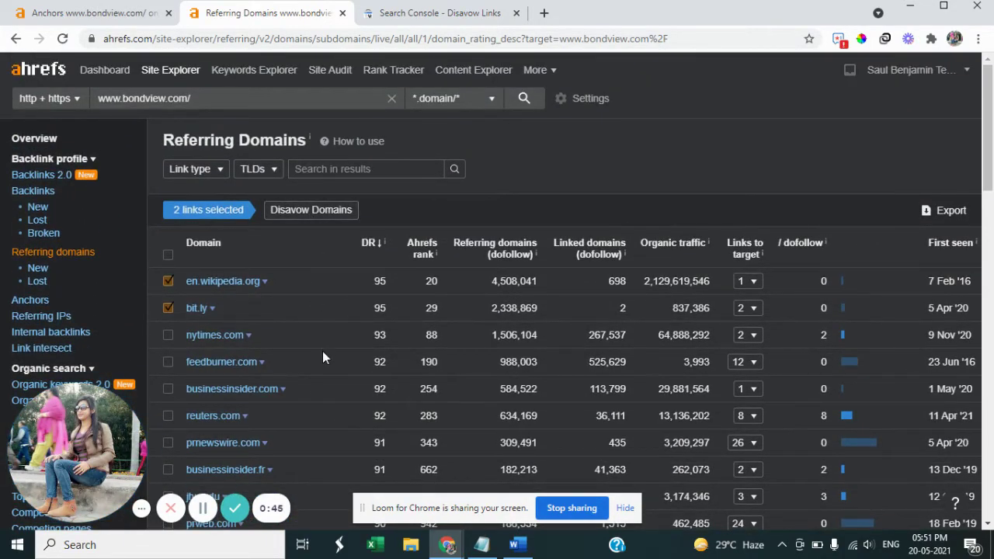
pyautogui.scroll(-3, 323, 354)
pyautogui.scroll(-1, 324, 349)
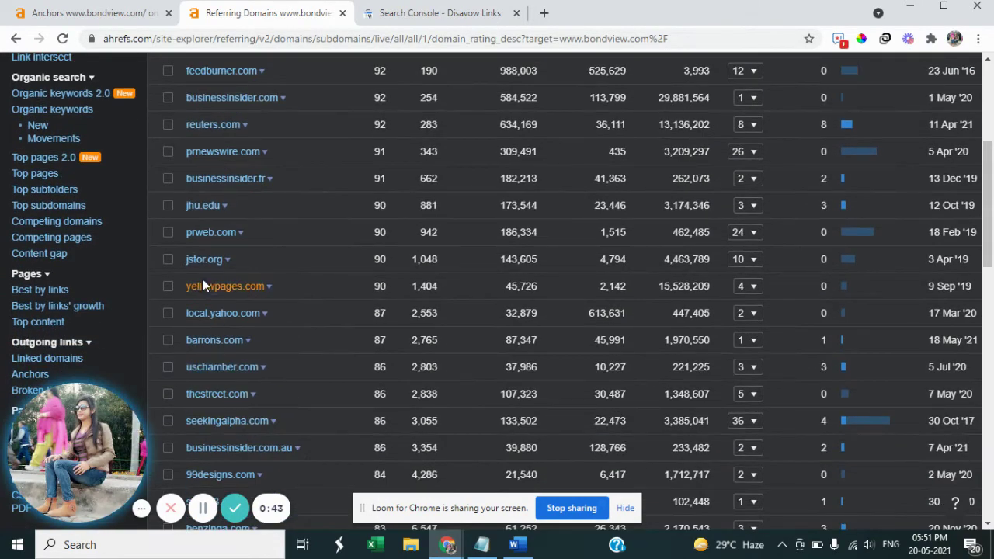
pyautogui.scroll(-1, 232, 374)
pyautogui.scroll(-2, 305, 404)
pyautogui.scroll(-2, 221, 396)
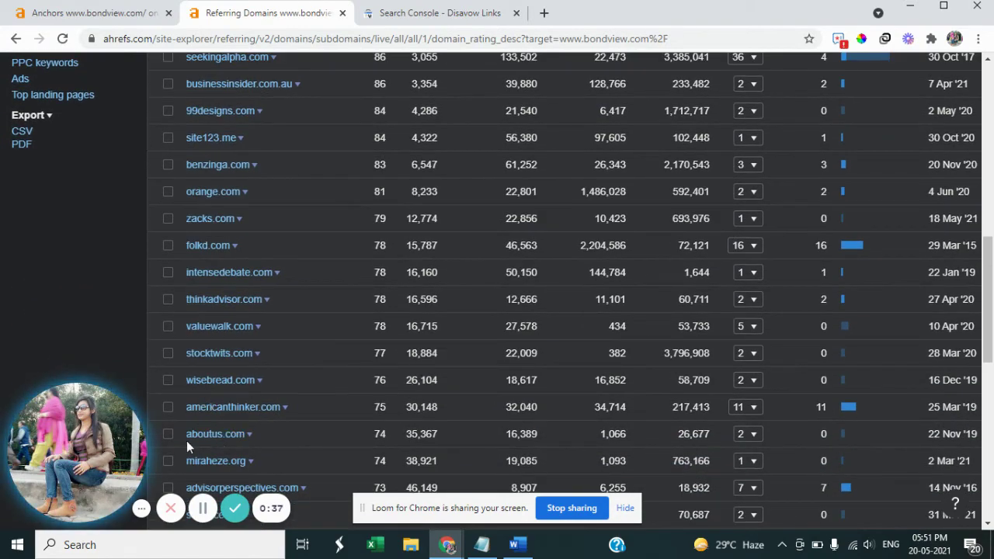
pyautogui.scroll(8, 222, 368)
pyautogui.scroll(1, 220, 371)
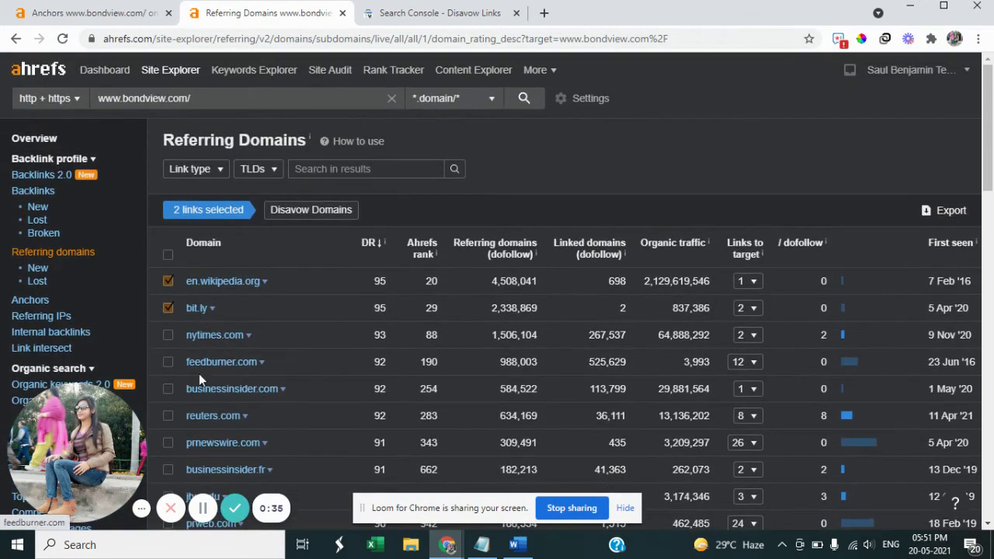
# - Disavow the selected domains, then return bit.ly and en.wikipedia.org from disavowal
pyautogui.click(321, 215)
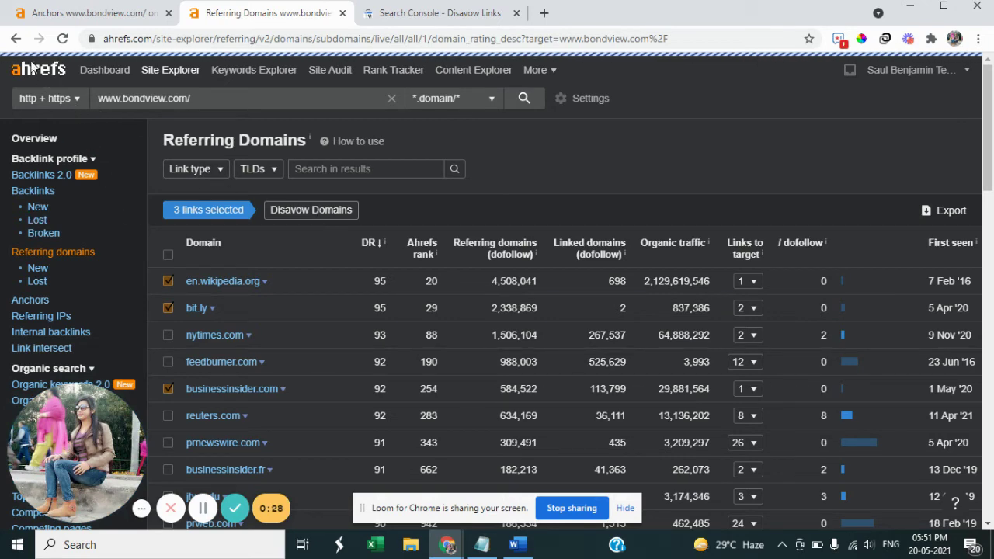
pyautogui.scroll(-1, 212, 487)
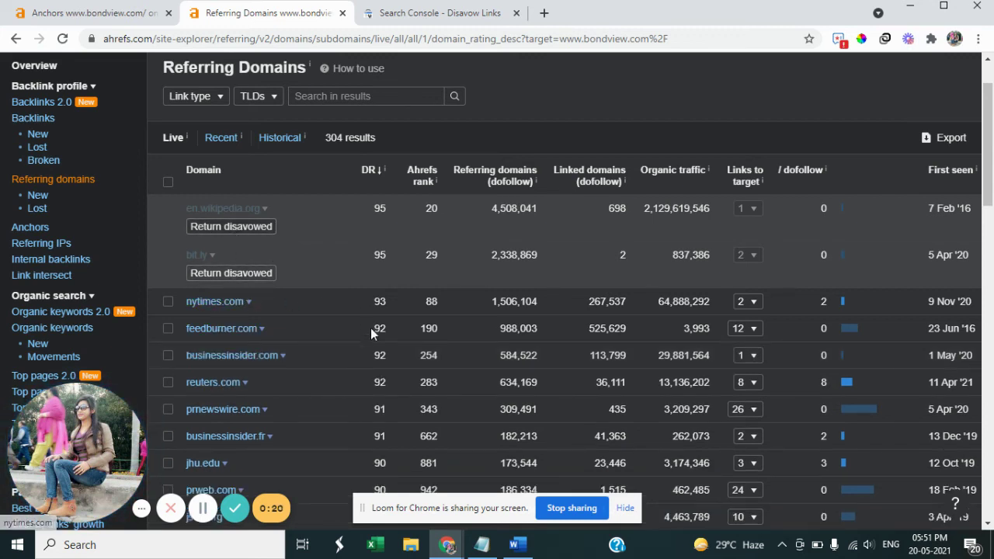
pyautogui.click(208, 268)
pyautogui.click(217, 226)
pyautogui.scroll(-1, 344, 296)
pyautogui.scroll(1, 344, 301)
# - Reselect en.wikipedia.org and bit.ly, leaving businessinsider.com unticked
pyautogui.click(167, 281)
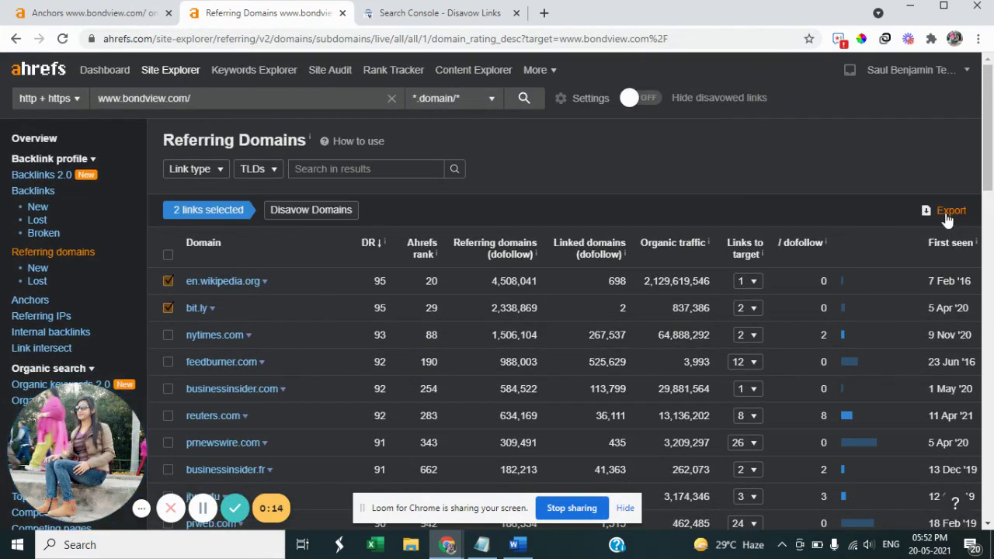
pyautogui.scroll(-5, 474, 371)
pyautogui.scroll(5, 464, 370)
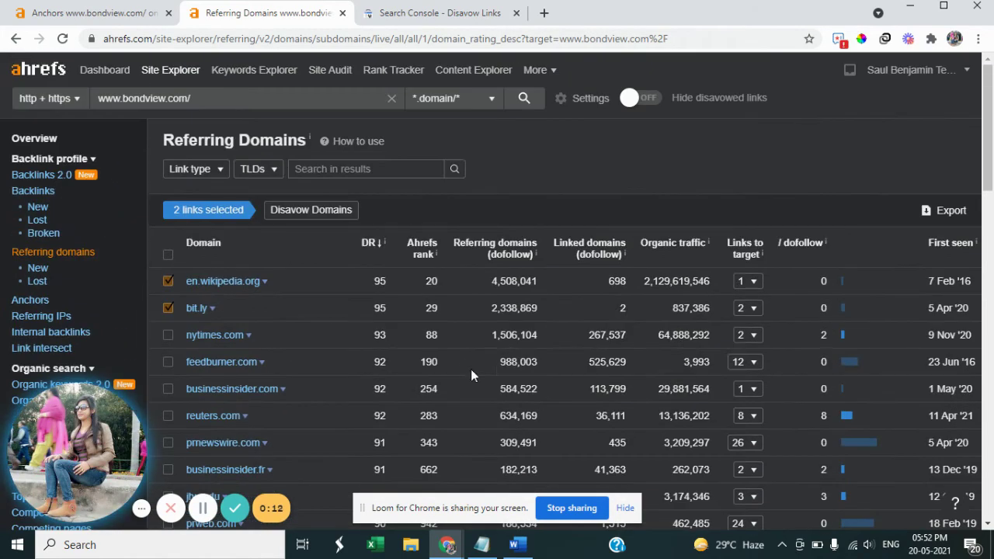
pyautogui.scroll(-1, 341, 310)
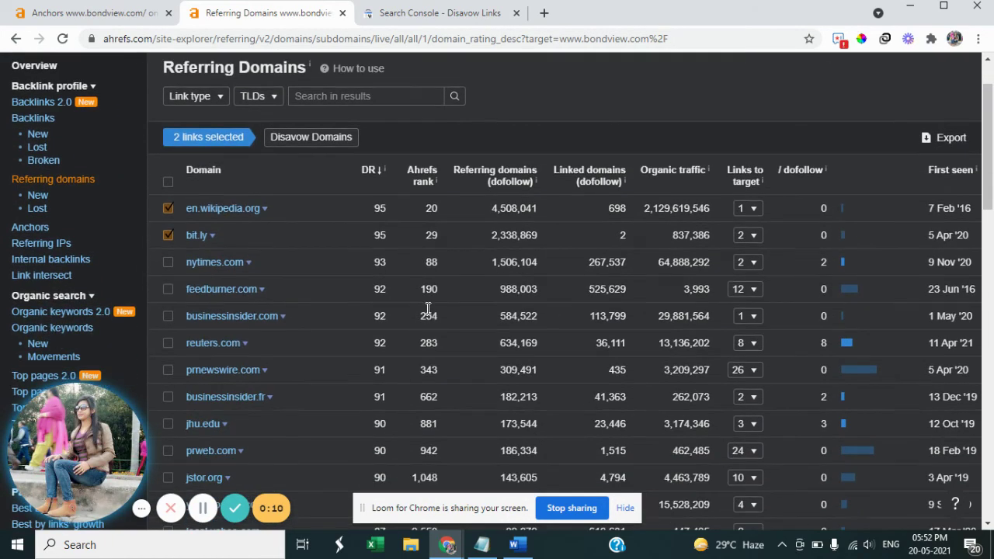
pyautogui.scroll(1, 551, 179)
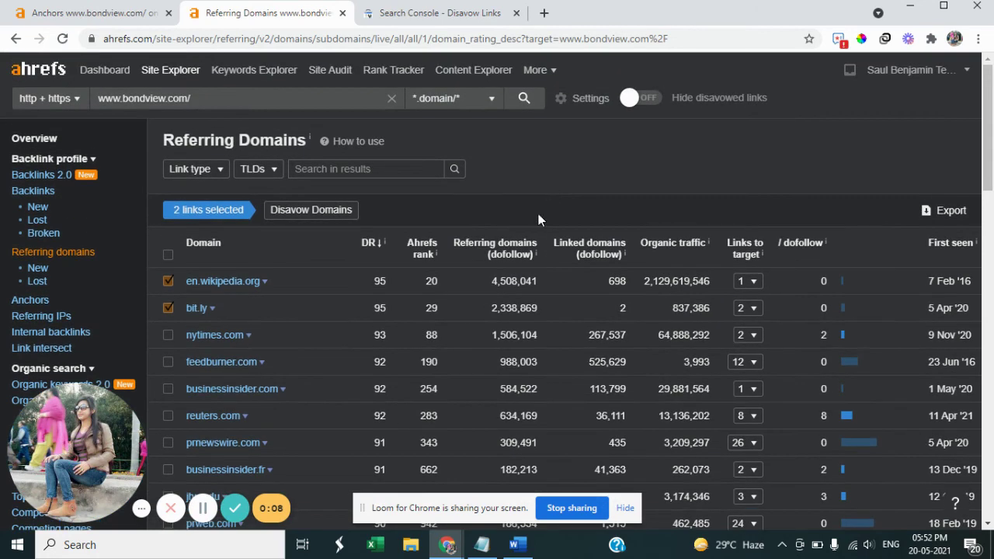
pyautogui.scroll(-1, 304, 326)
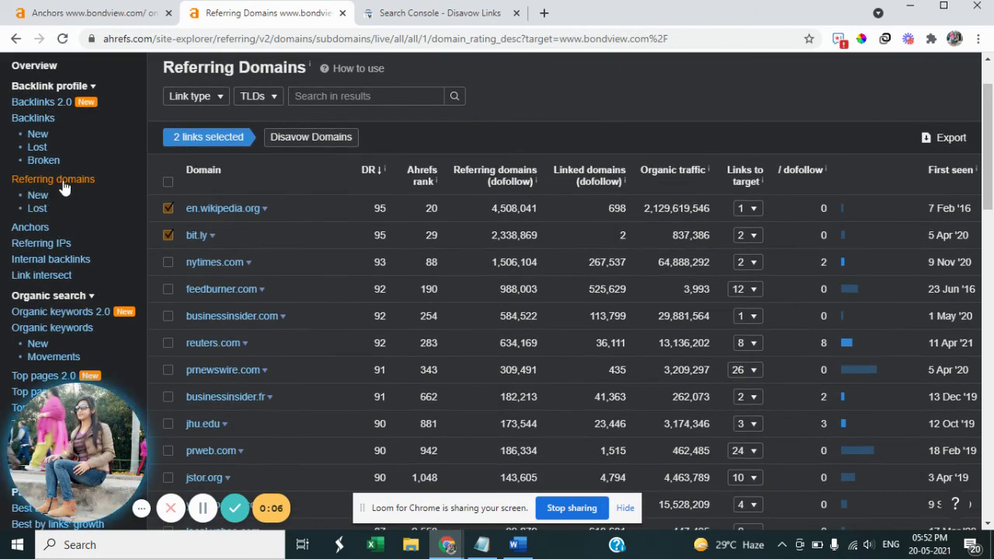
pyautogui.scroll(2, 331, 236)
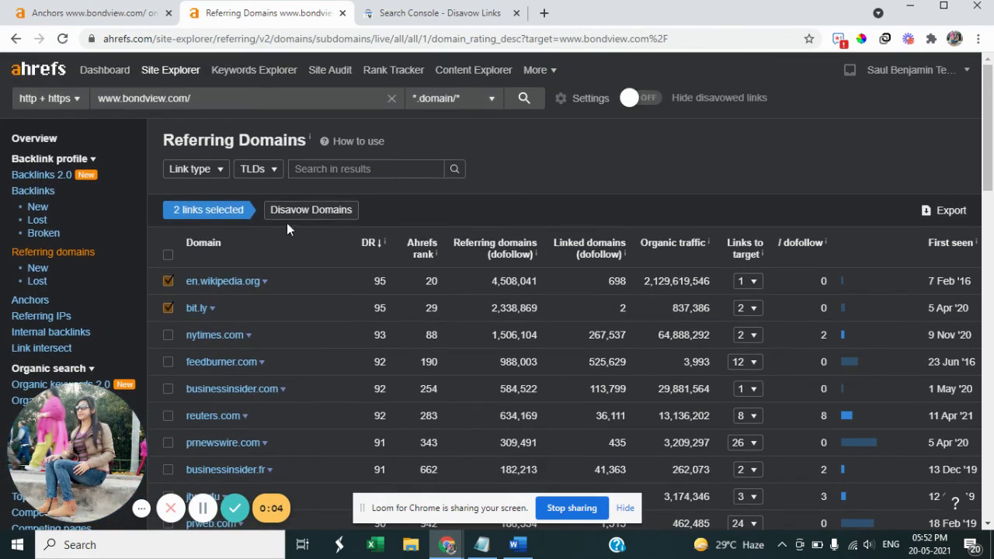
pyautogui.scroll(-2, 297, 326)
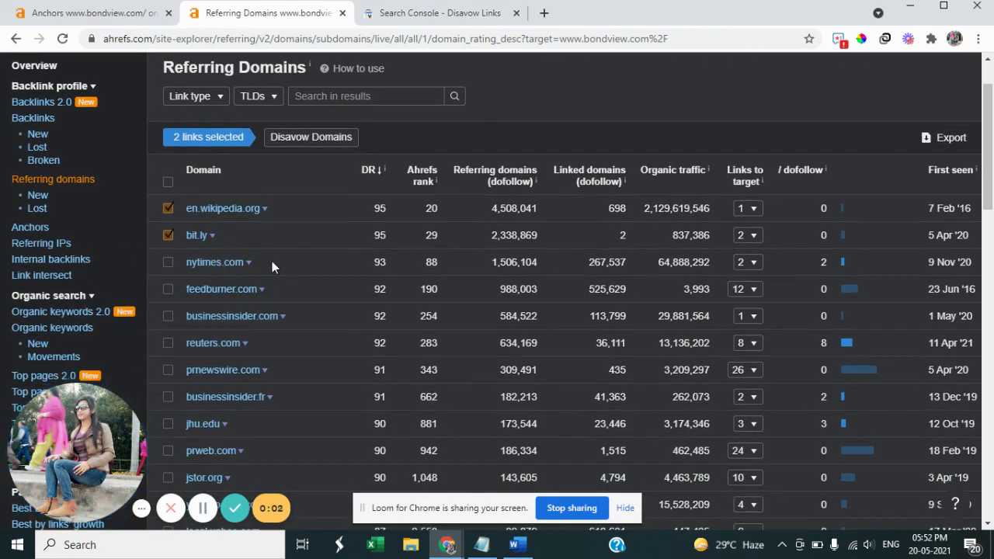